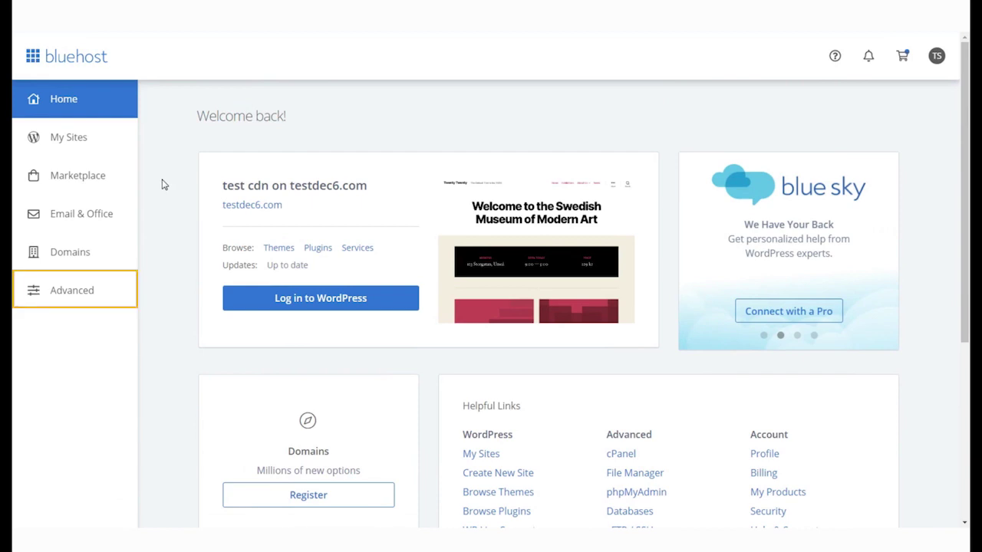
Go to the Advanced tools, open MultiPHP Manager and scroll down to the domain table
click(72, 291)
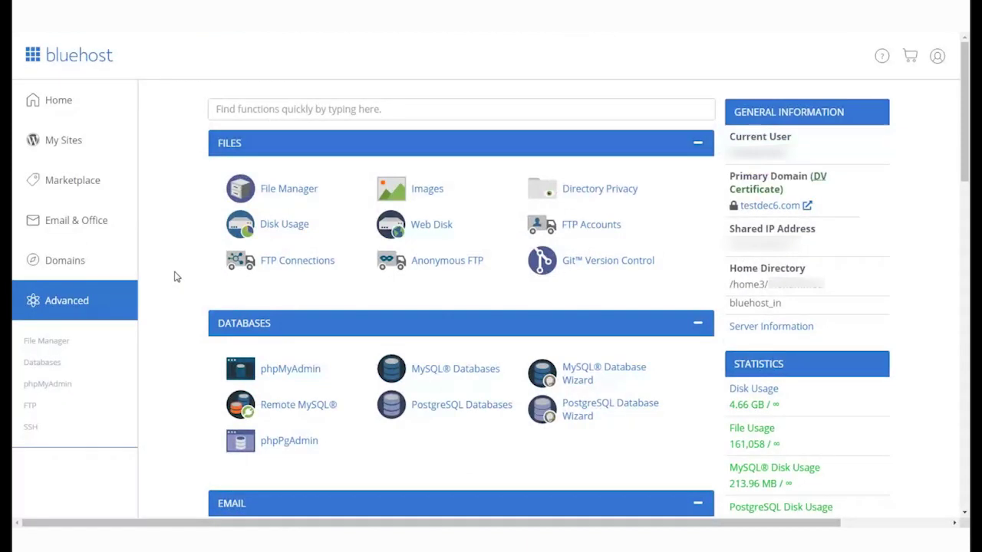
scroll(176, 277, down, 3)
scroll(176, 276, down, 10)
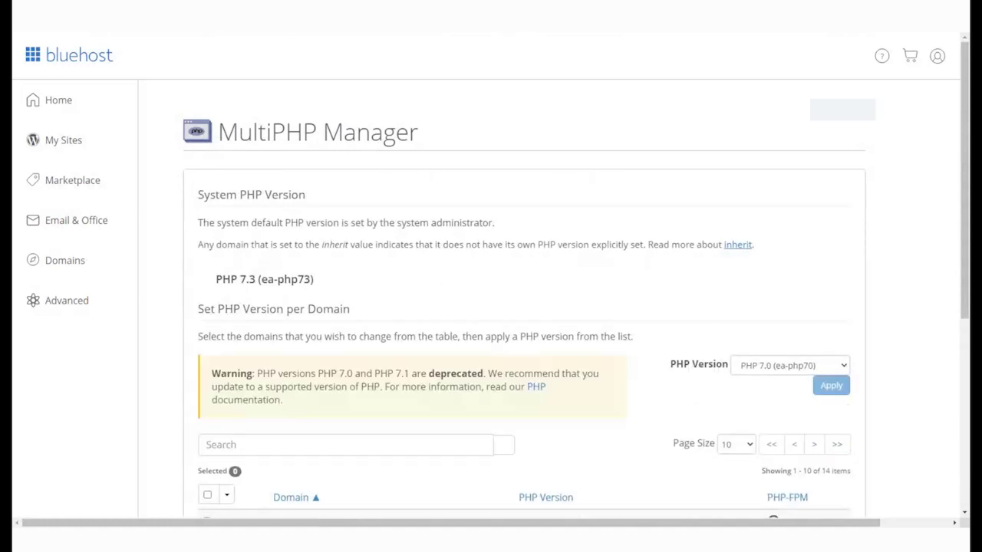
scroll(703, 223, down, 3)
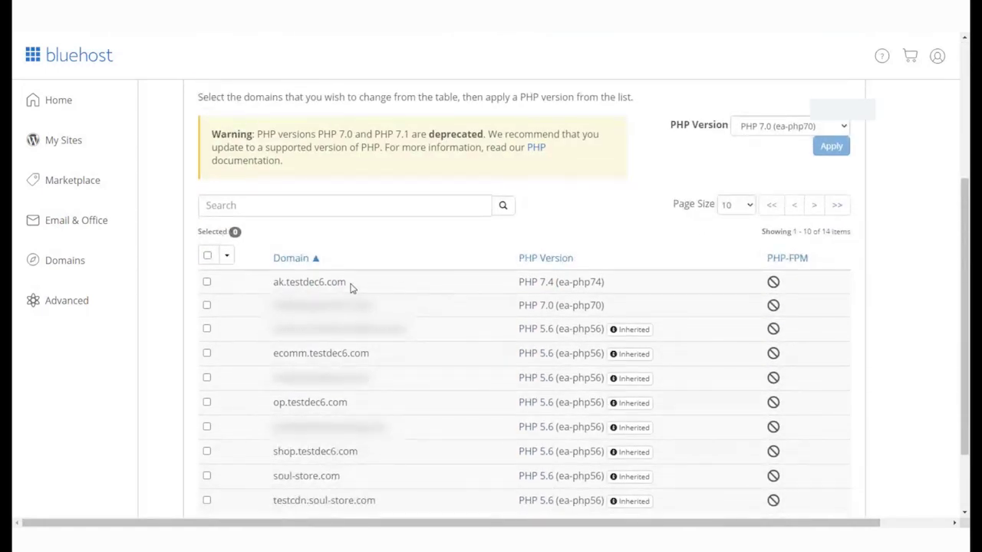
drag(350, 287, 263, 284)
click(396, 259)
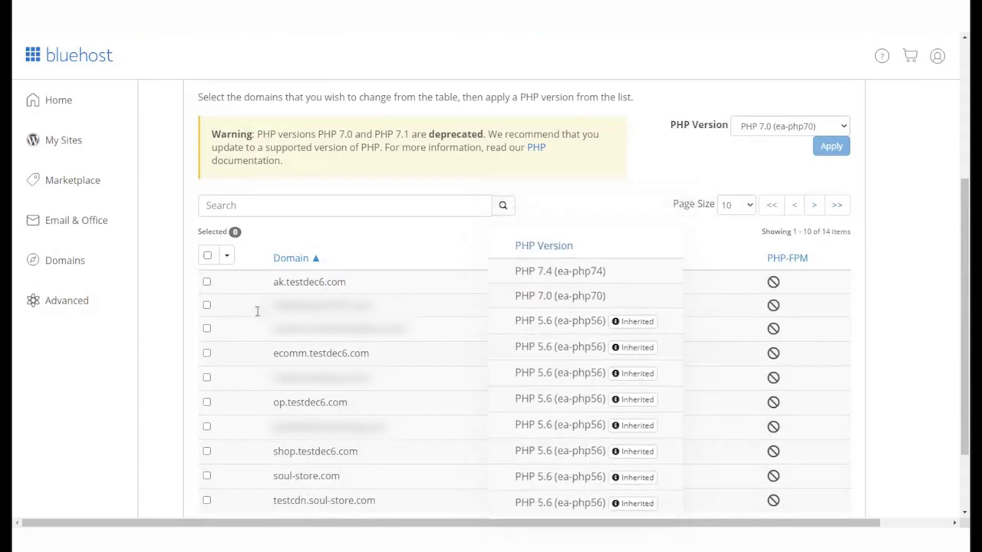
Tick ak.testdec6.com and apply PHP 7.4 (ea-php74) to it
click(206, 282)
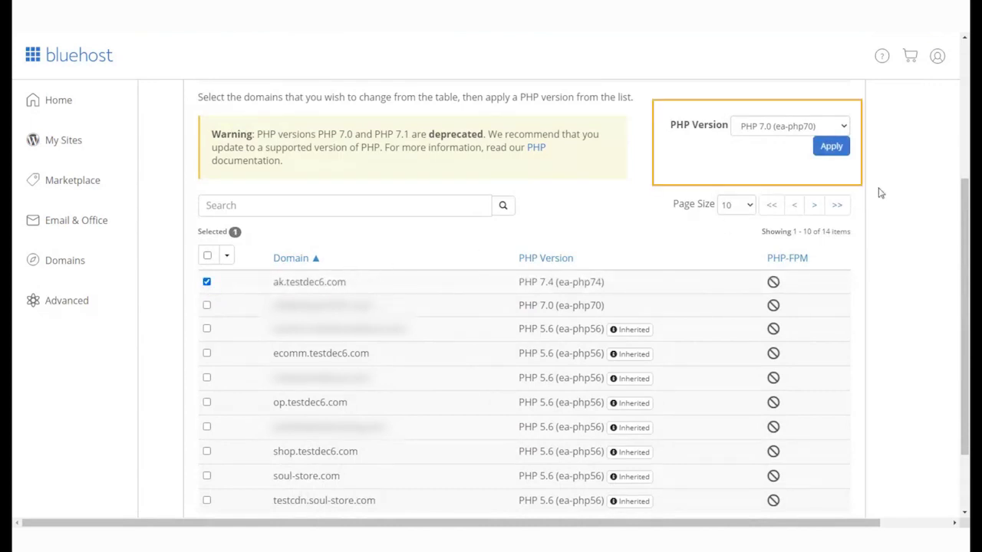
click(808, 126)
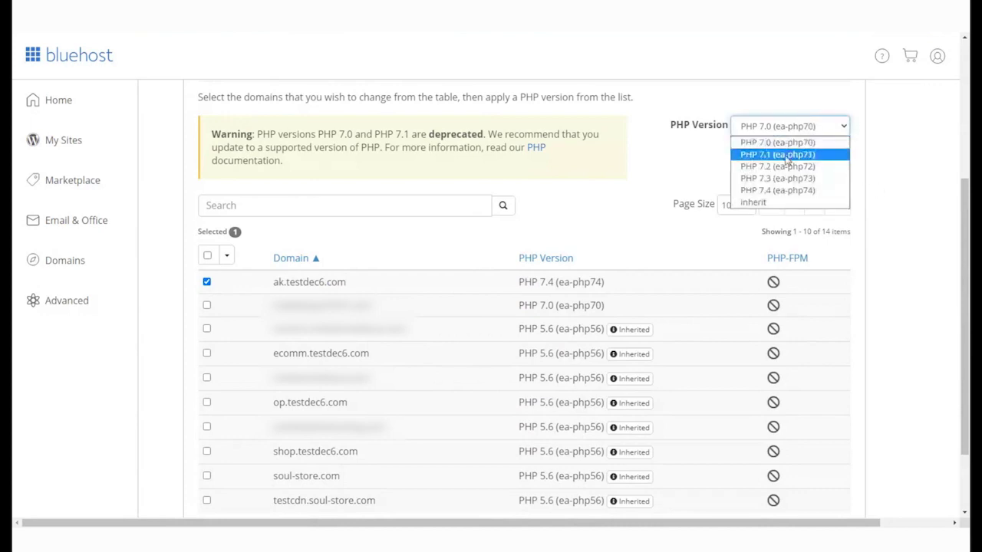
click(780, 191)
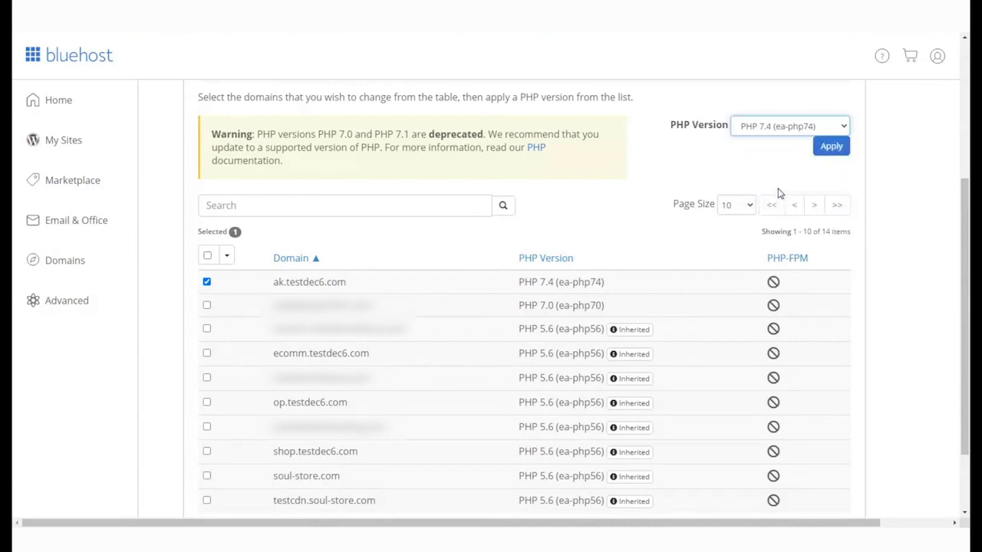
click(830, 147)
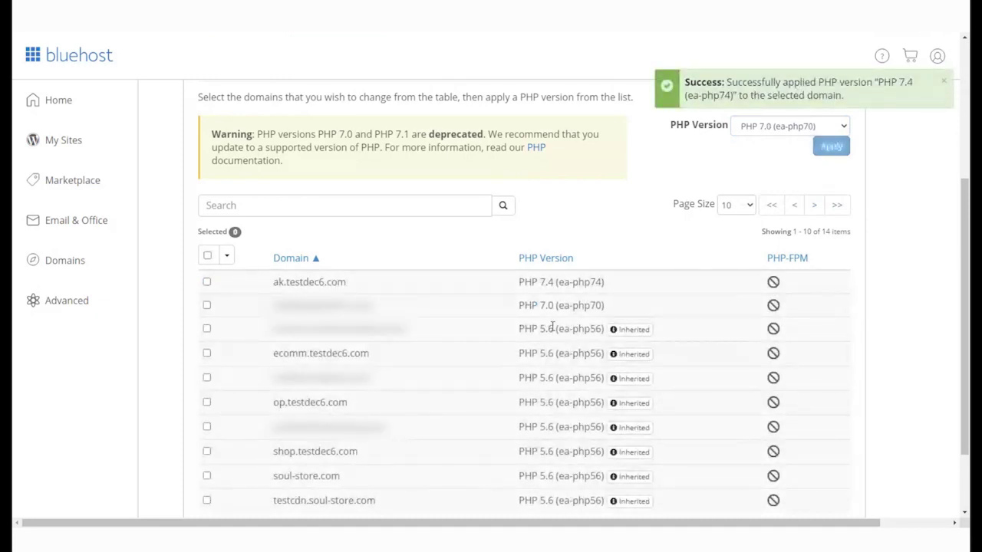
drag(517, 285, 558, 283)
click(573, 283)
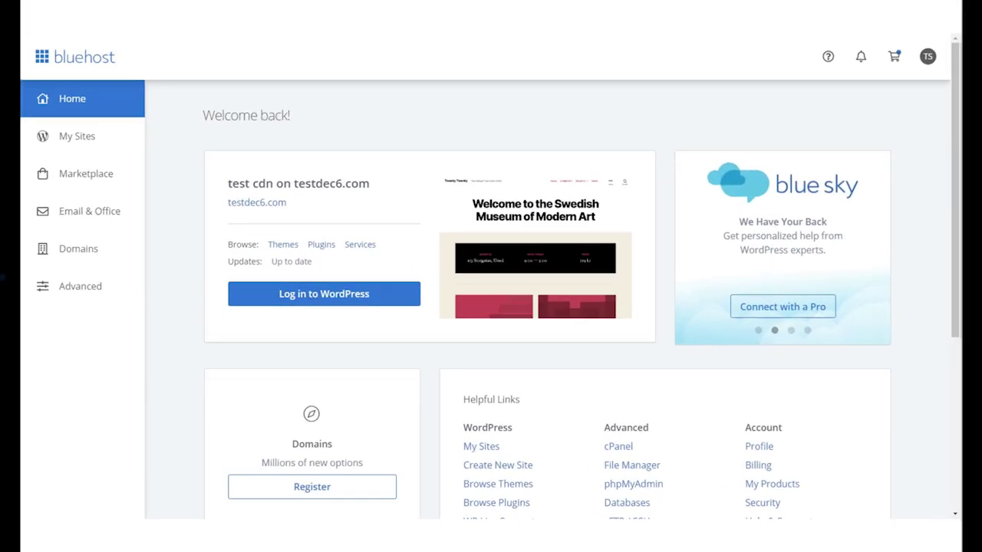
Return to the Advanced tools and open the MultiPHP INI Editor under Software
click(92, 290)
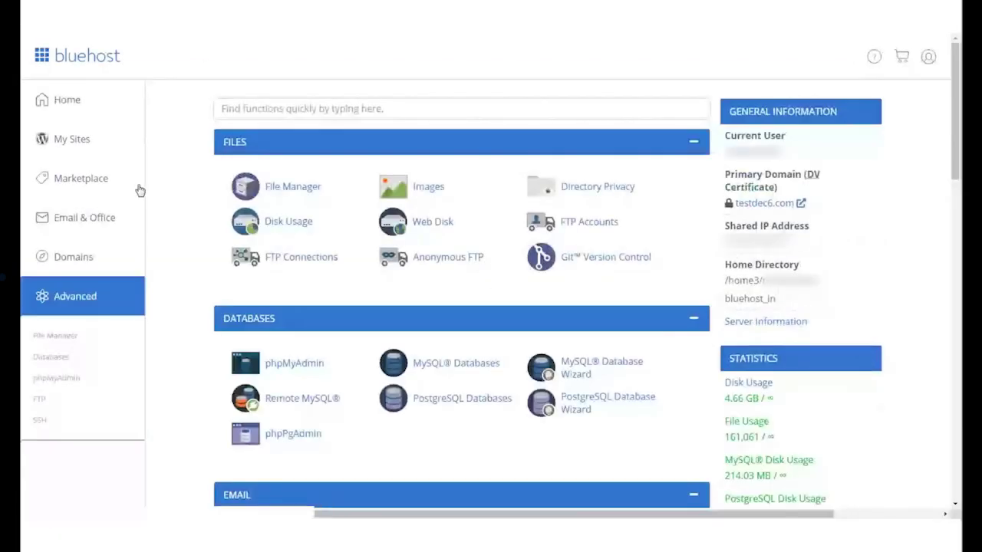
scroll(162, 170, down, 10)
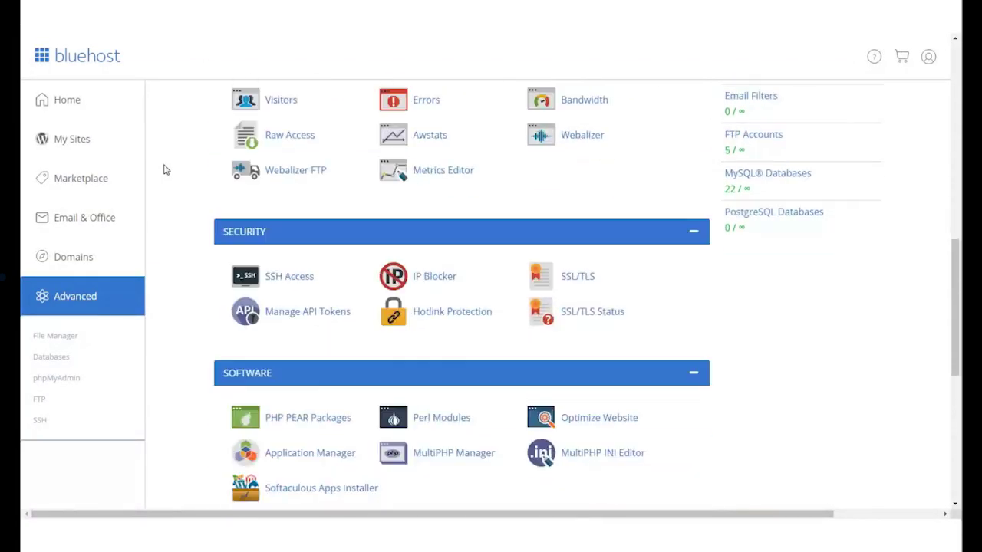
click(591, 262)
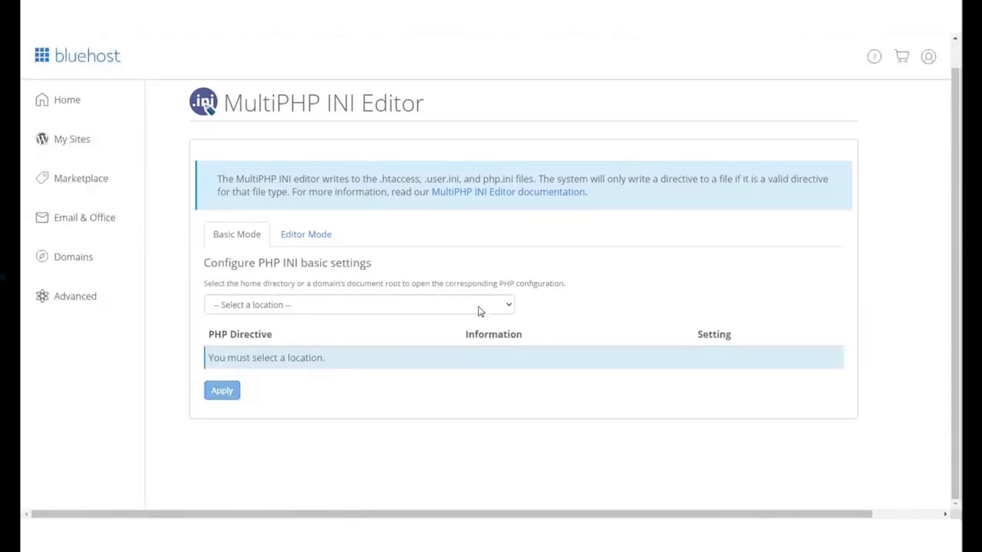
Load the PHP INI settings for ak.testdec6.com and locate the memory_limit field
click(477, 311)
click(250, 355)
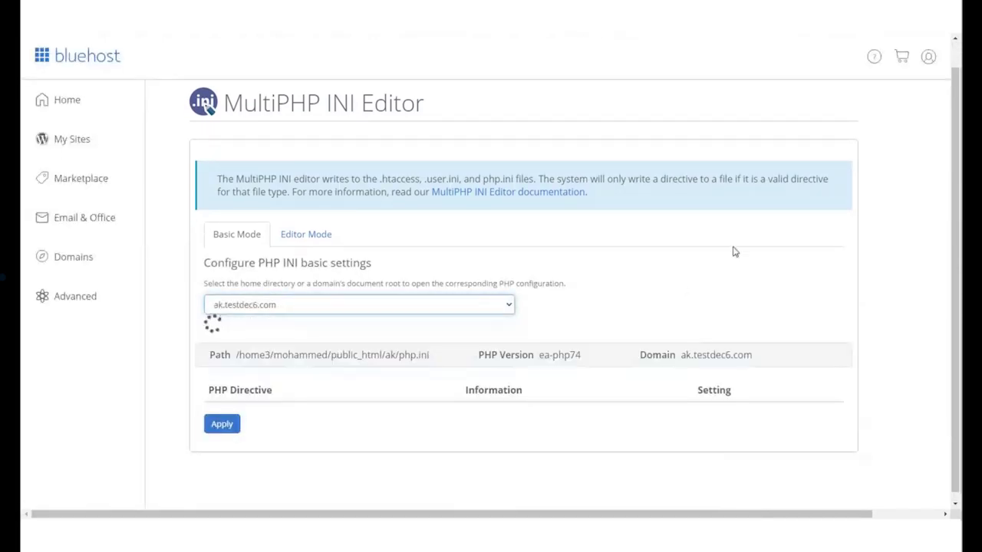
scroll(730, 246, down, 4)
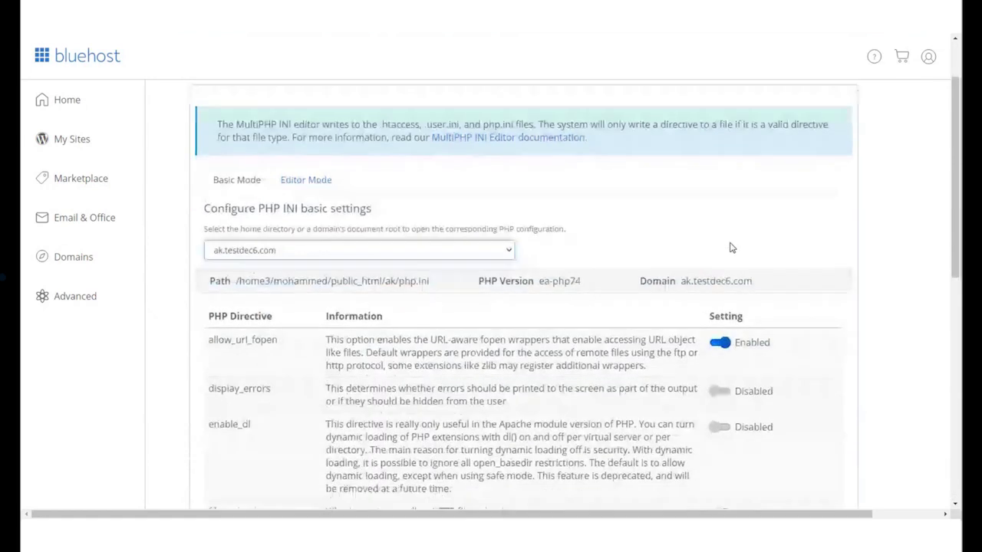
scroll(730, 246, down, 3)
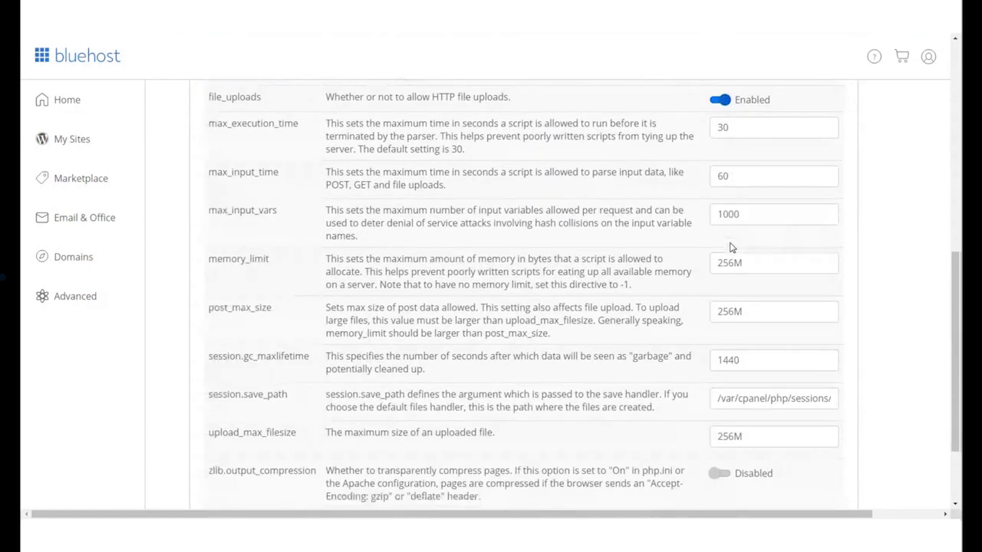
click(760, 266)
drag(759, 266, 706, 270)
scroll(706, 268, down, 2)
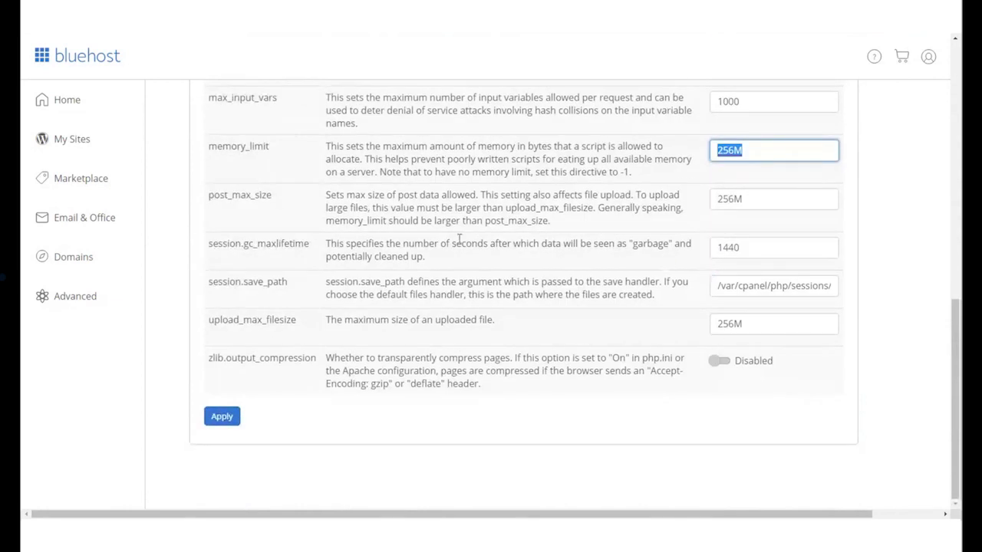
scroll(460, 240, up, 2)
click(289, 274)
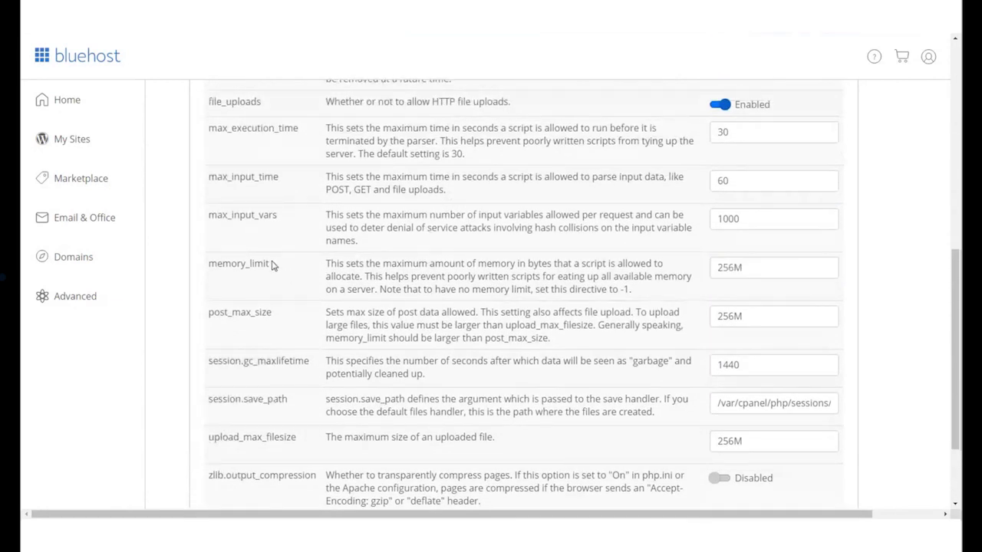
double_click(244, 263)
click(397, 272)
scroll(733, 324, up, 1)
Change memory_limit from 256M to 512M and apply the PHP settings
drag(734, 326, 709, 334)
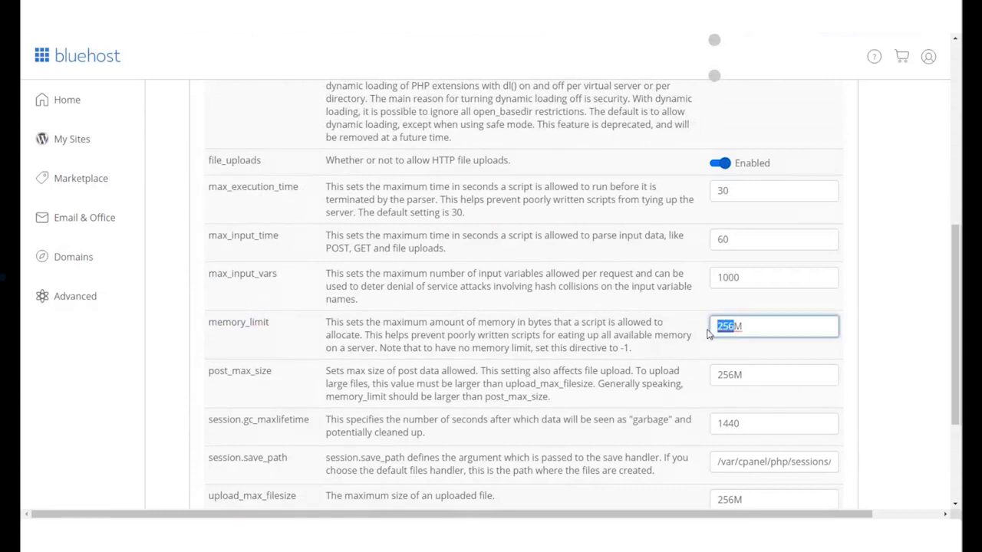
text(512)
click(904, 288)
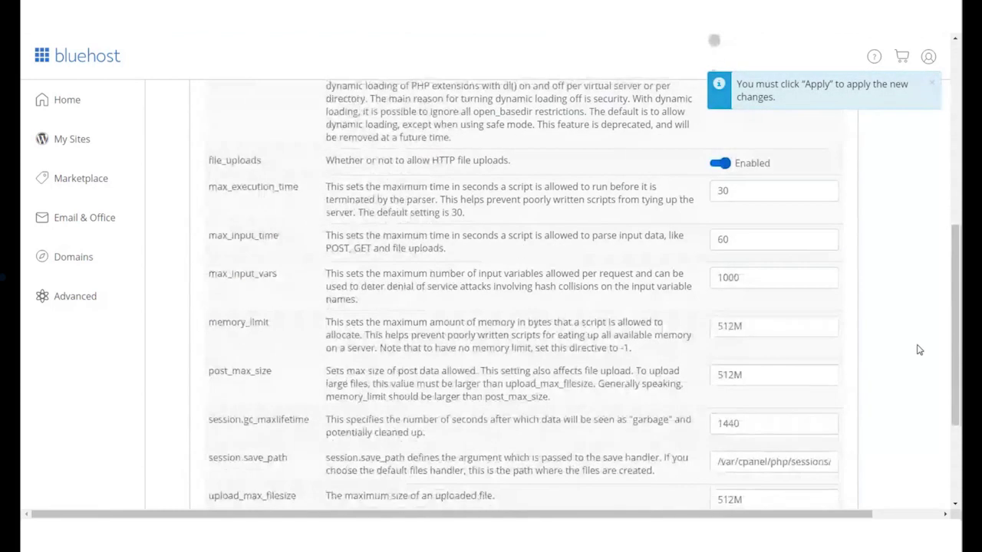
scroll(919, 350, down, 3)
click(221, 415)
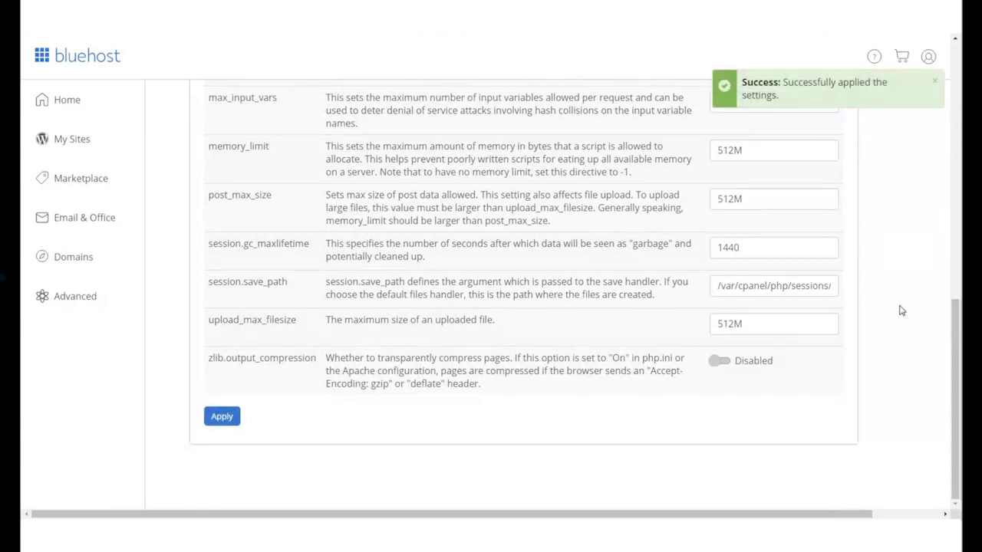
scroll(900, 309, up, 10)
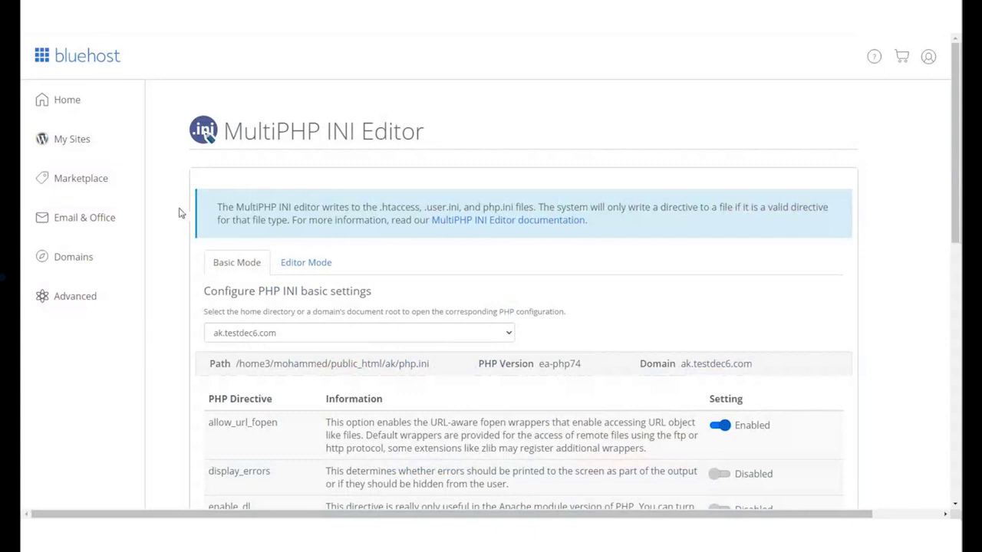
Open File Manager from the Advanced tools page
click(73, 296)
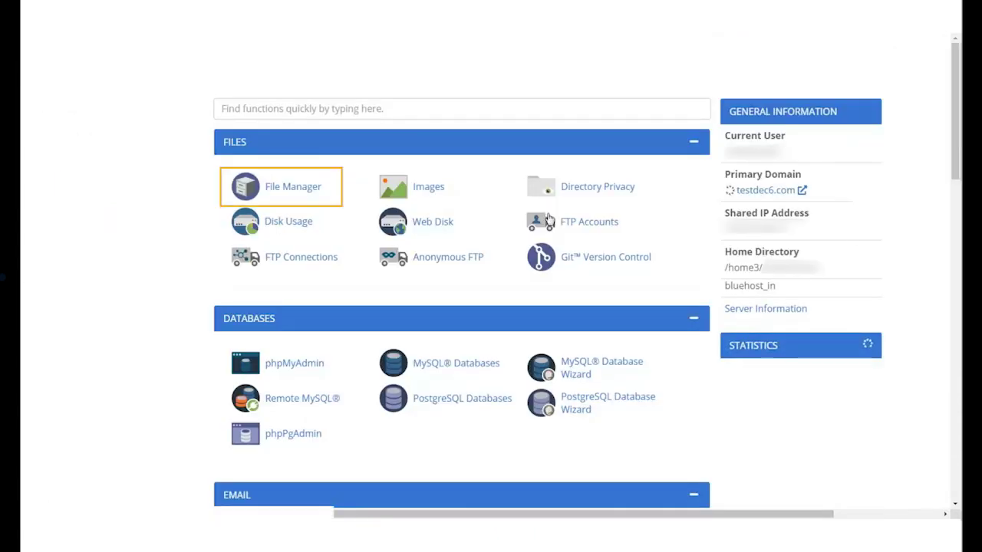
click(283, 193)
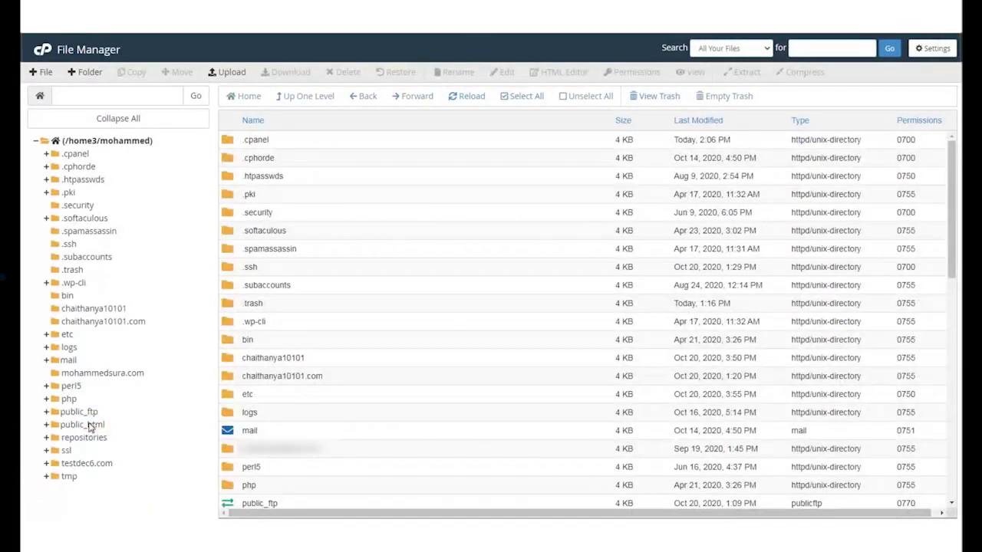
Copy .user.ini from public_html/ak into /public_html/ak/wp-admin
click(89, 424)
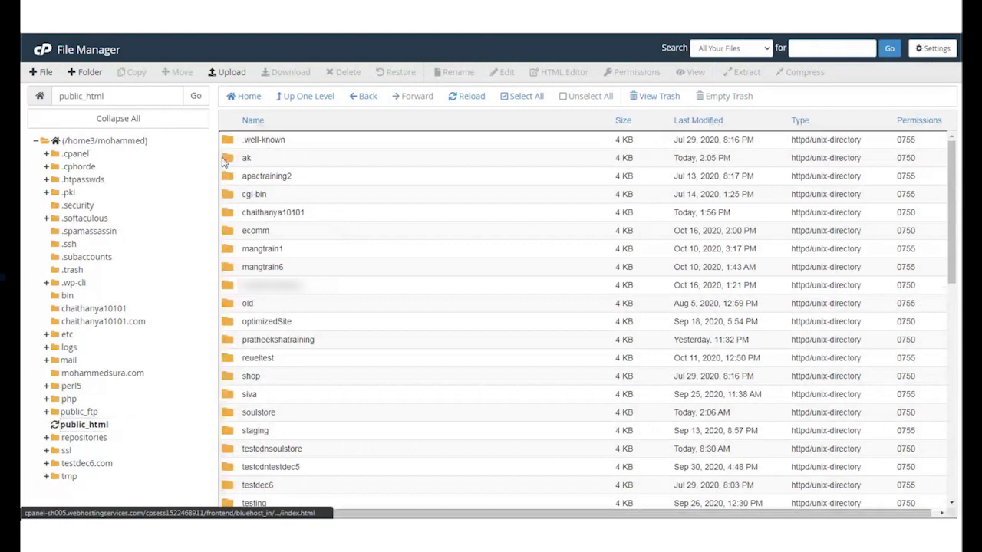
double_click(223, 161)
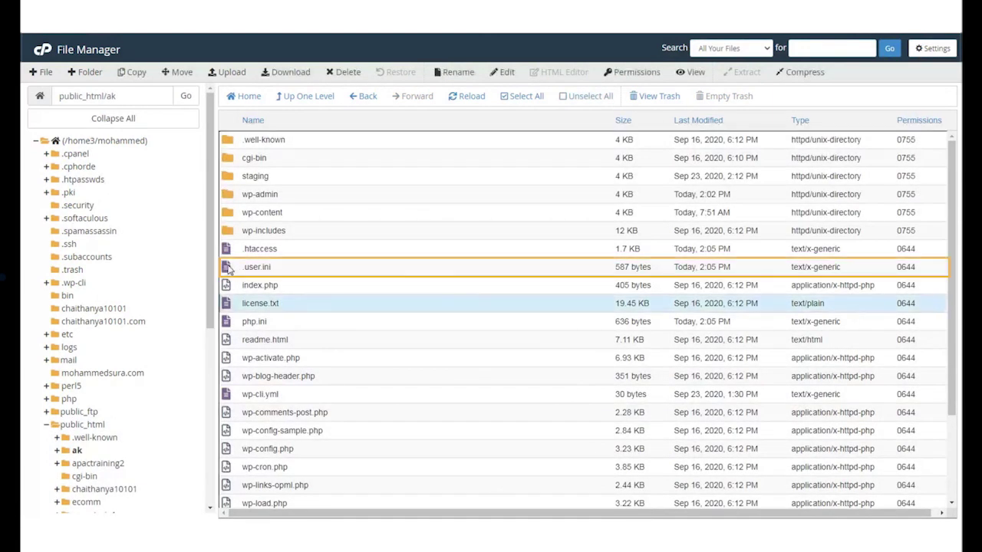
click(228, 269)
right_click(228, 268)
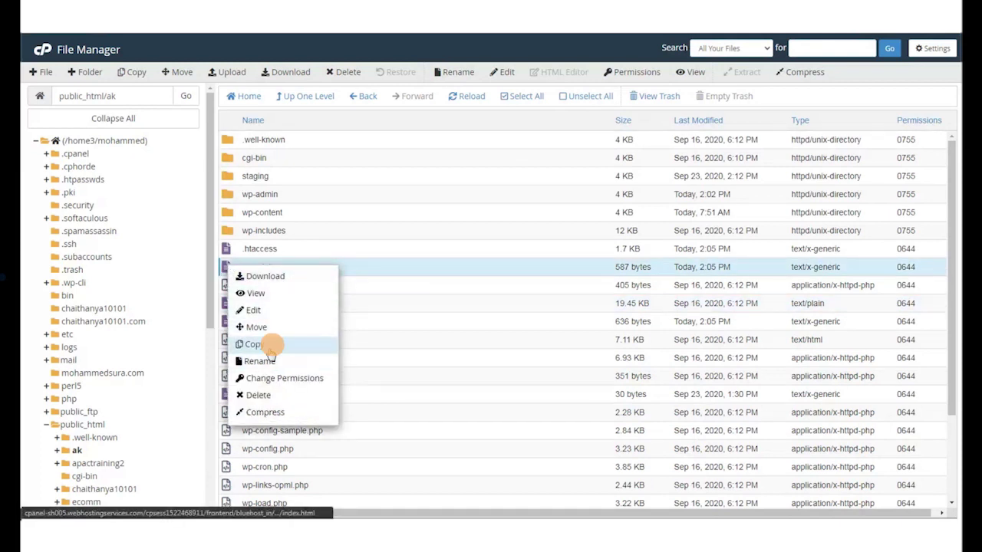
click(259, 344)
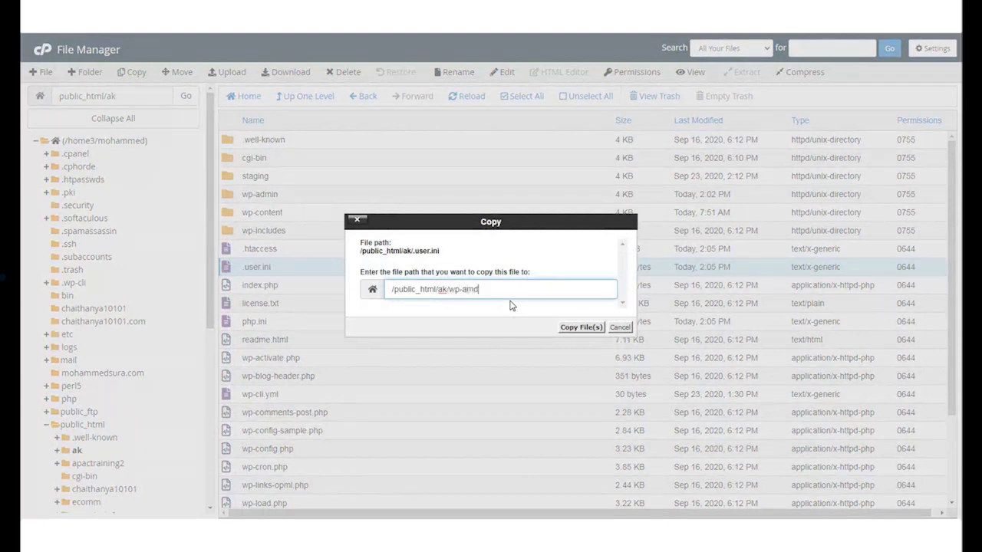
click(562, 334)
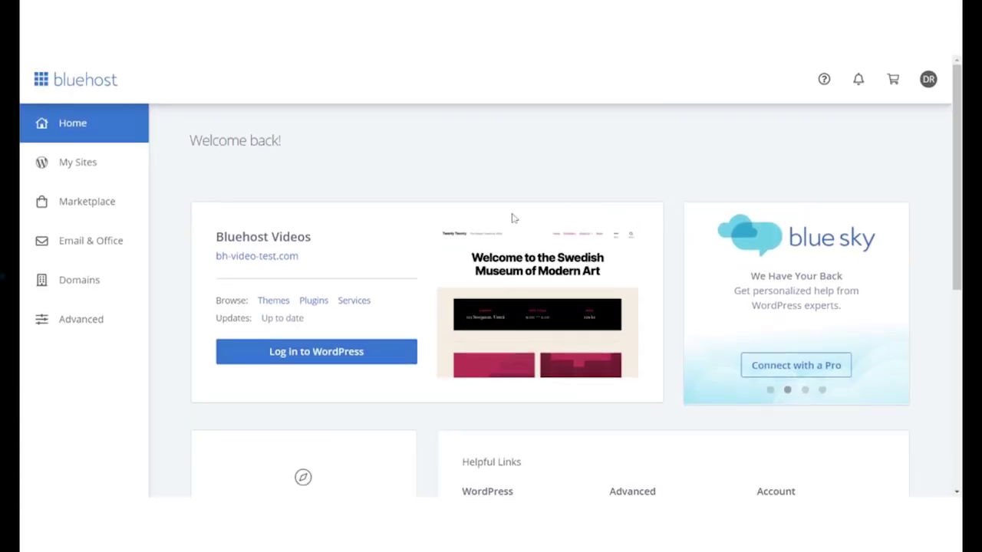
Log in to WordPress and check the 512 MB max upload size on Media > Add New
click(350, 354)
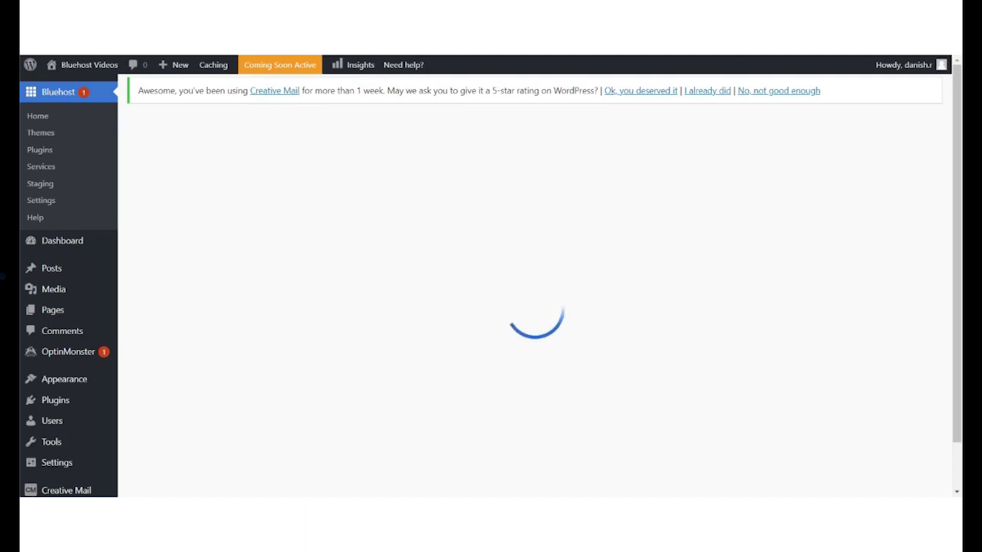
mouse_move(46, 290)
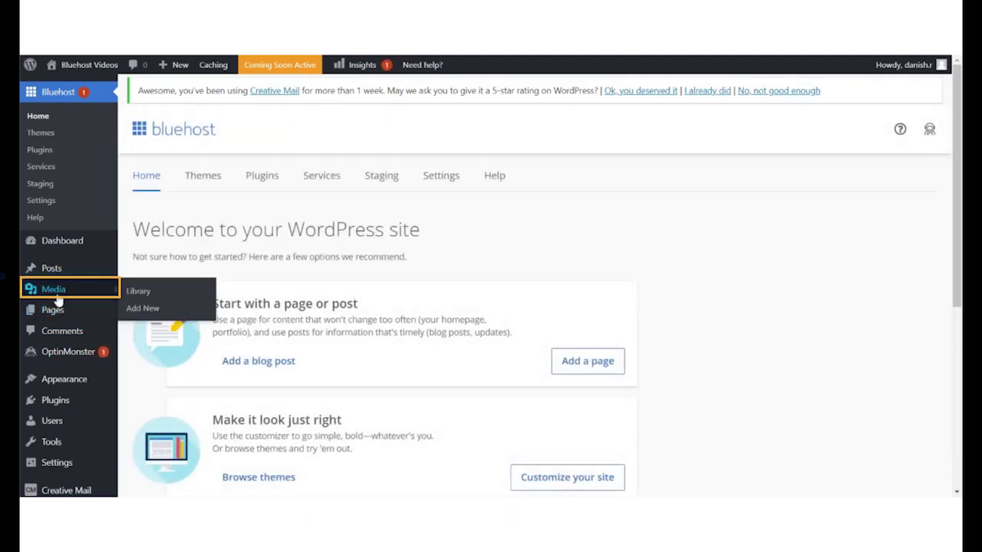
click(143, 308)
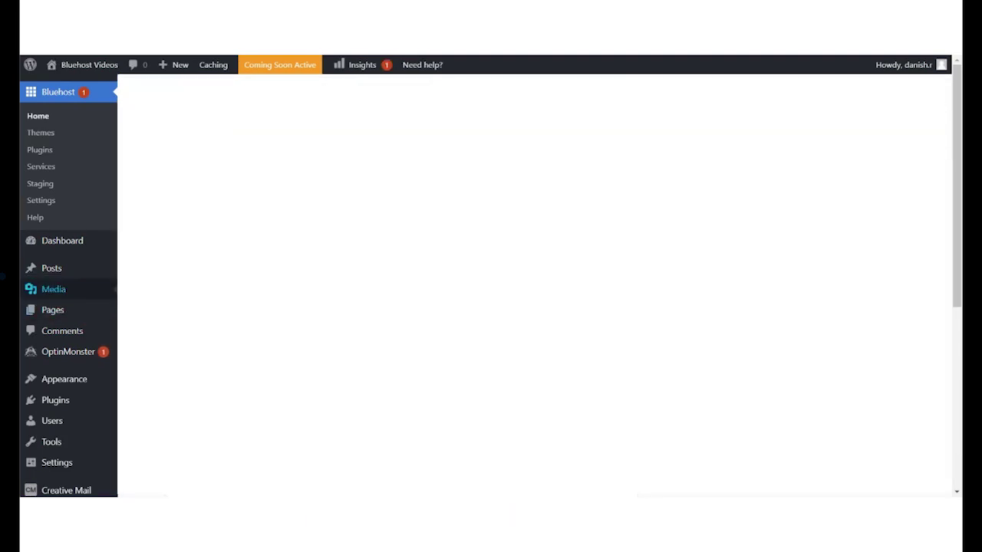
scroll(598, 330, down, 3)
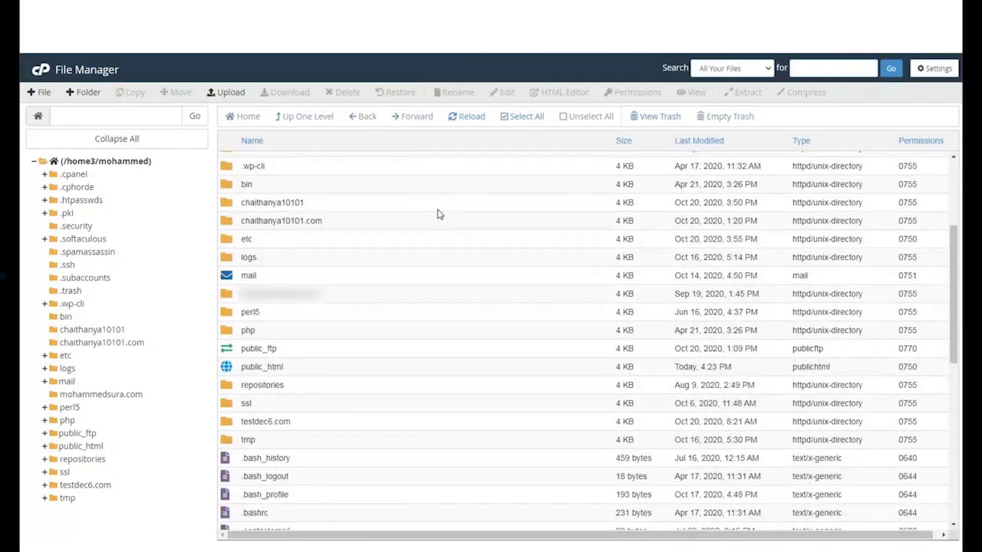
In public_html/ak, select wp-config.php and choose Edit from its context menu
scroll(437, 214, up, 3)
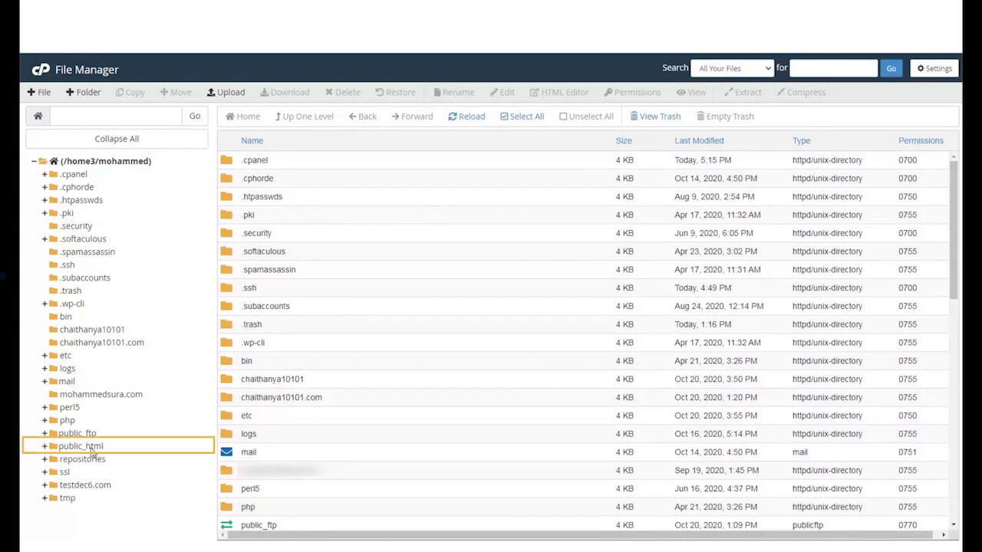
click(81, 446)
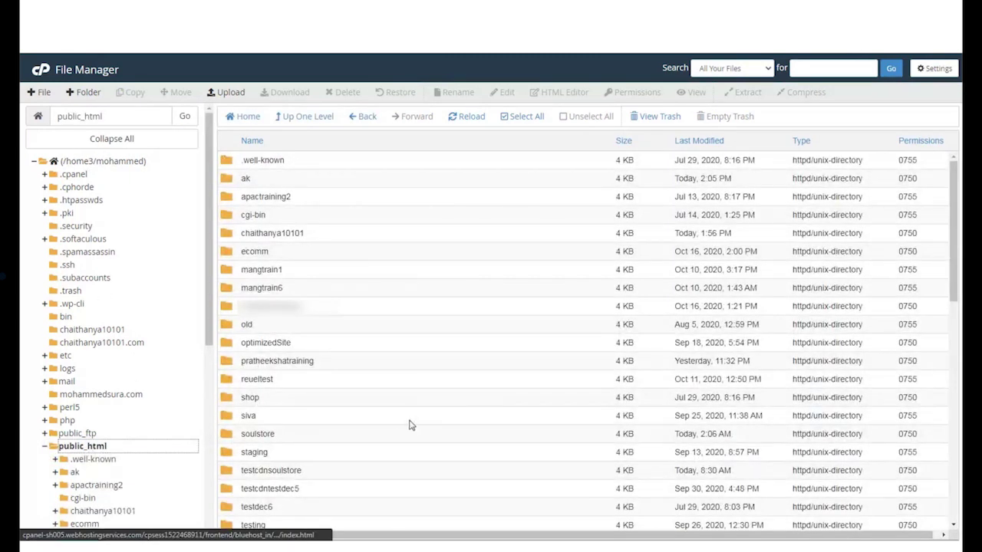
double_click(228, 182)
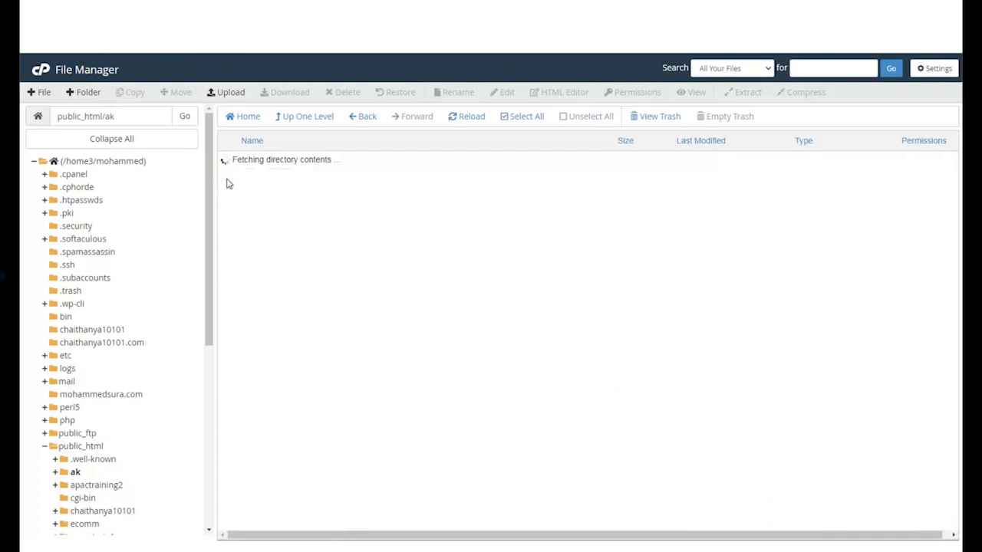
click(344, 253)
scroll(345, 260, down, 3)
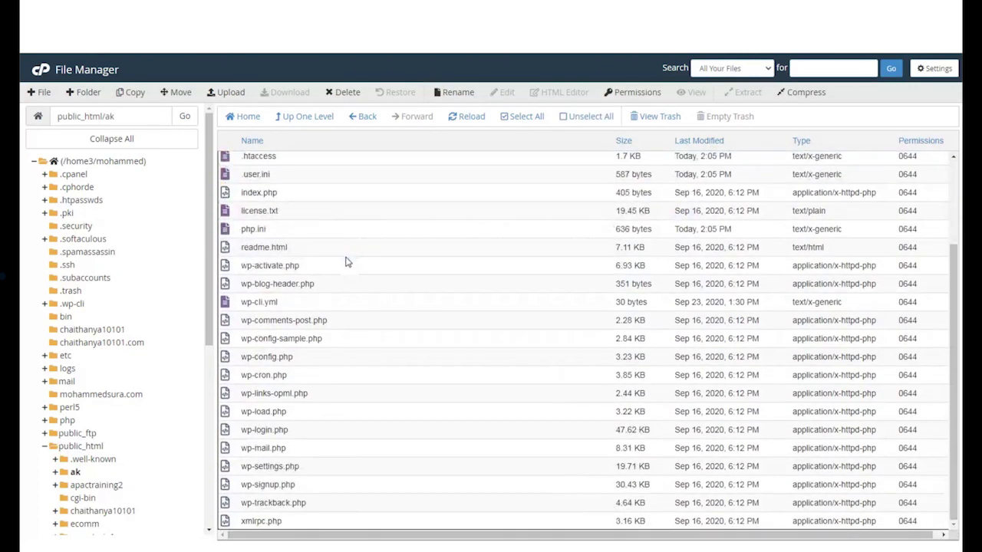
click(227, 359)
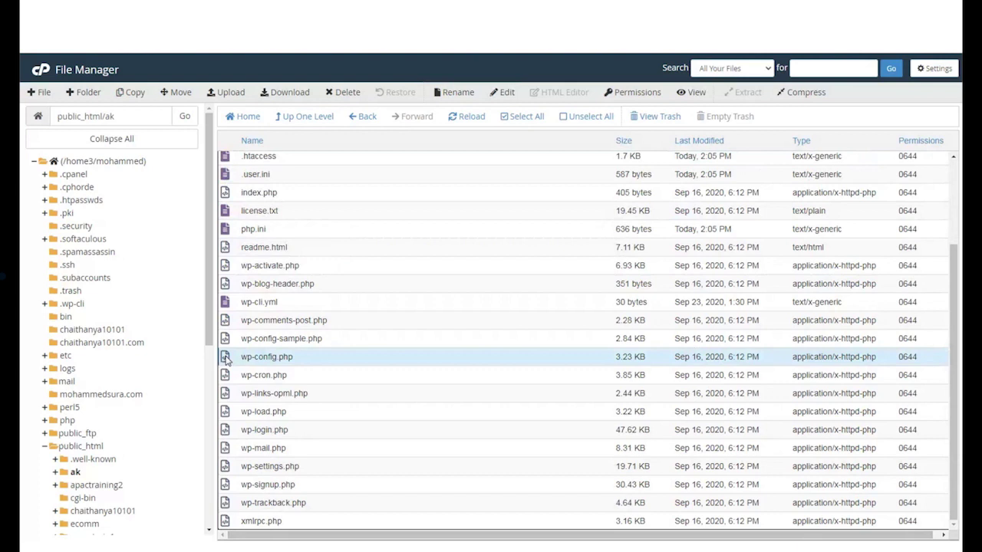
right_click(226, 360)
click(241, 402)
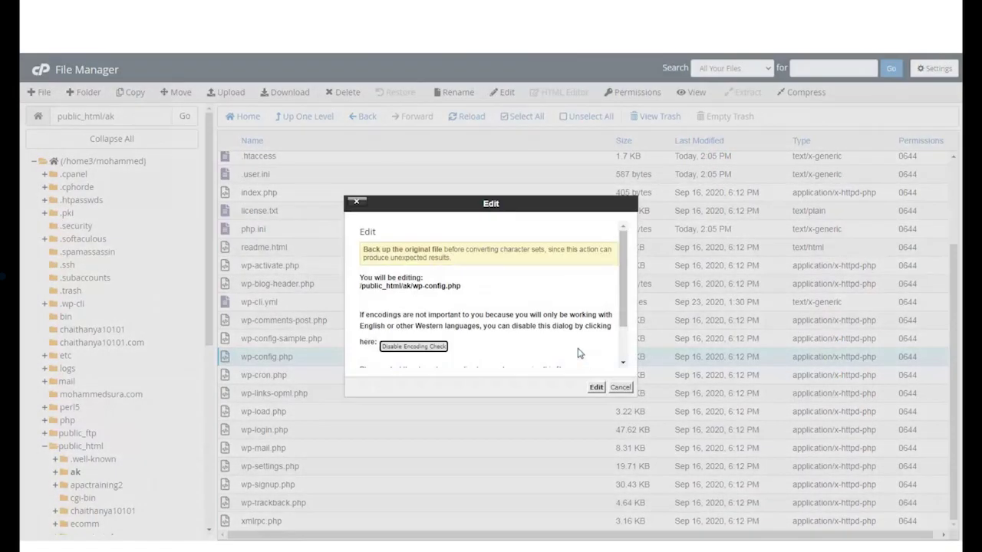
Paste define('WP_MEMORY_LIMIT', '512M'); above the 'happy' stop-editing comment in wp-config.php and save
click(596, 386)
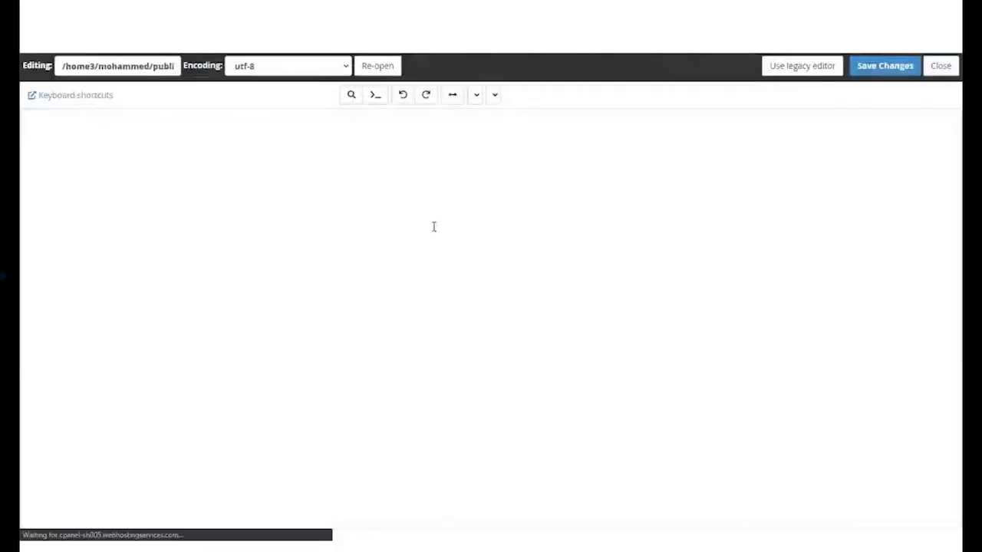
key(ctrl+f)
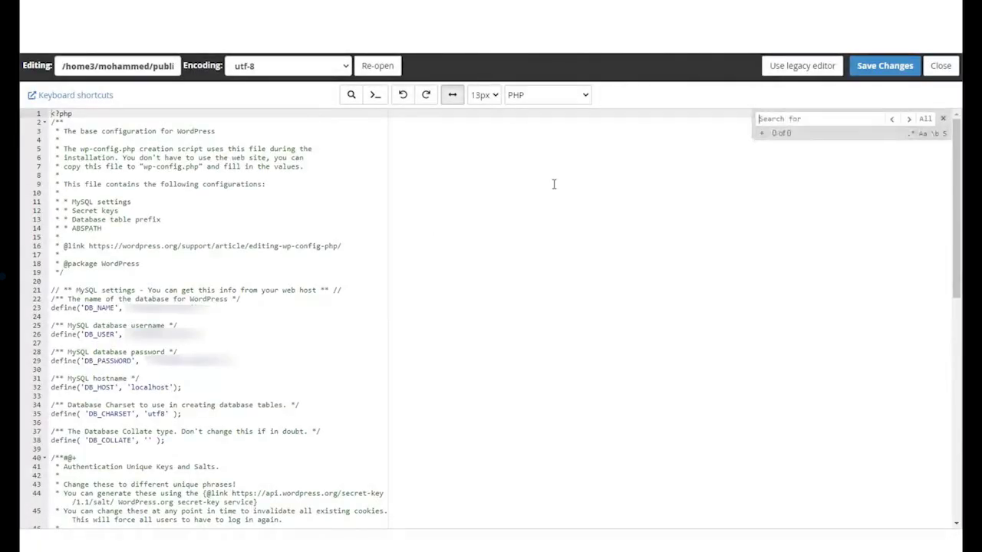
text(happy)
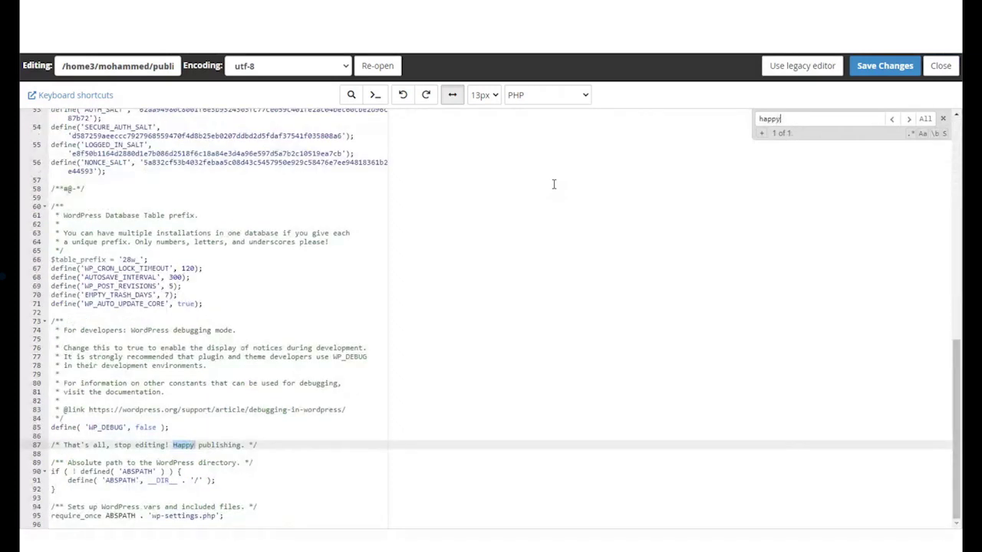
click(264, 461)
click(206, 435)
key(Return)
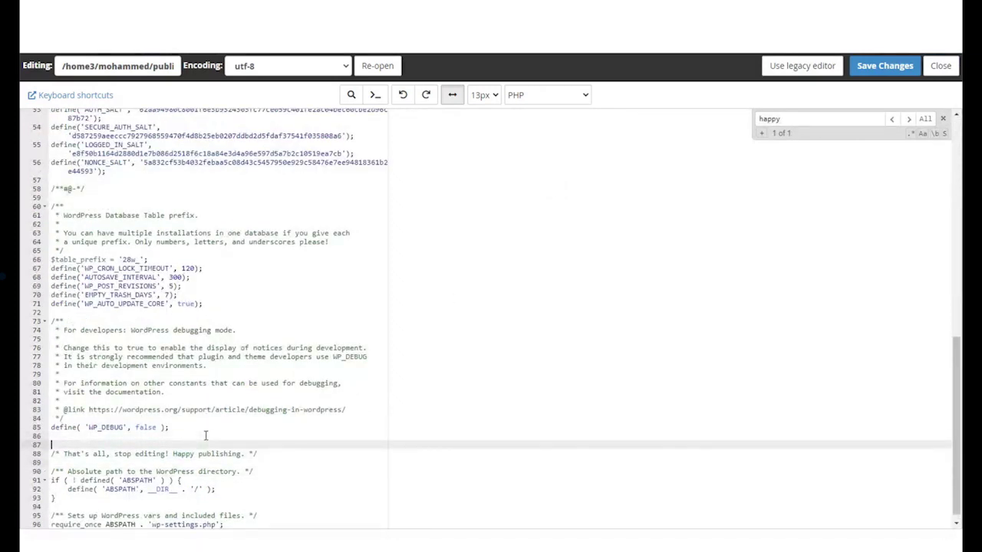
key(Return)
key(Up)
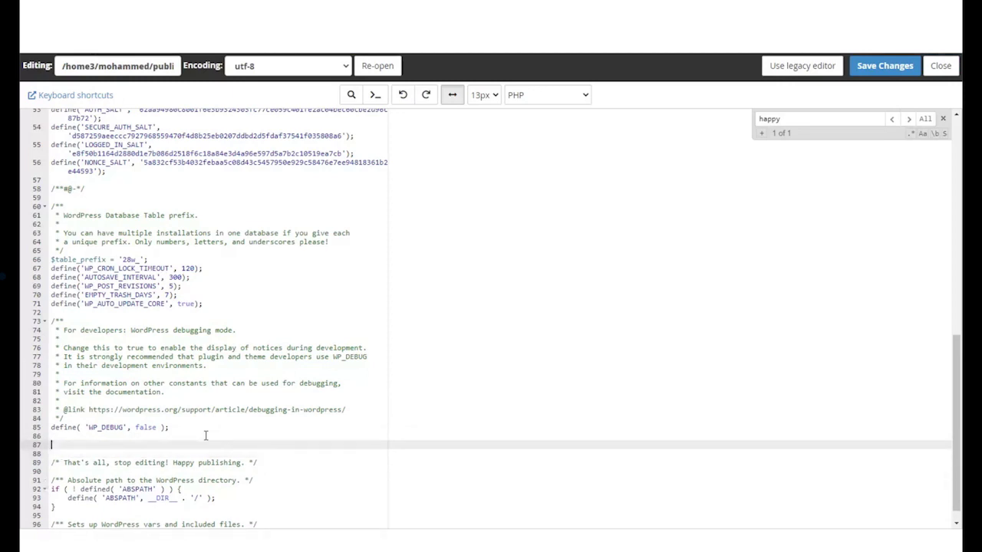
key(ctrl+v)
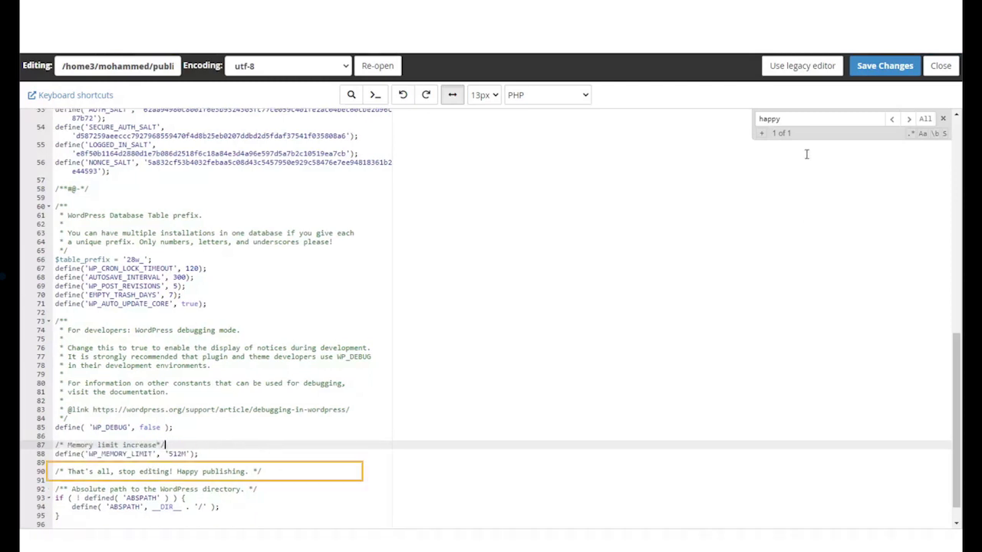
click(905, 68)
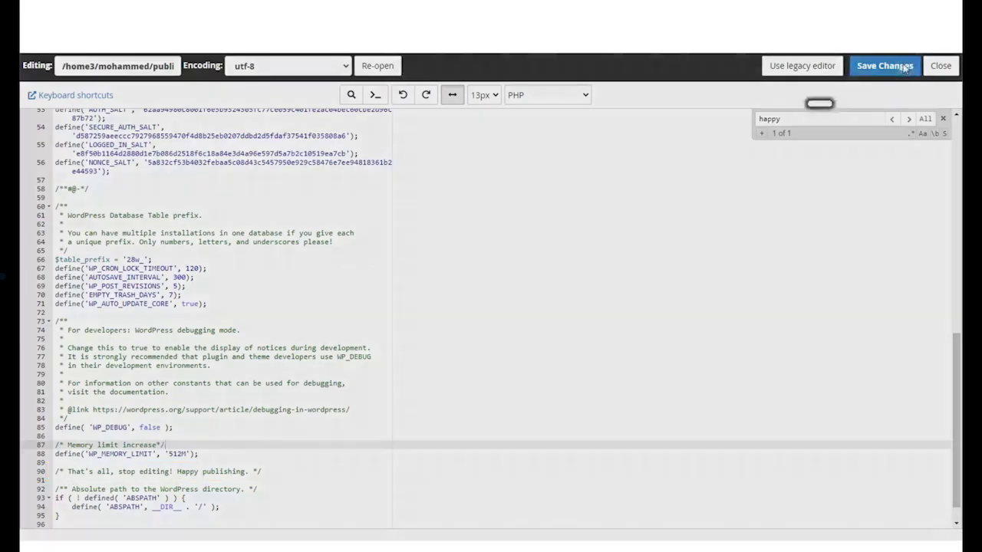